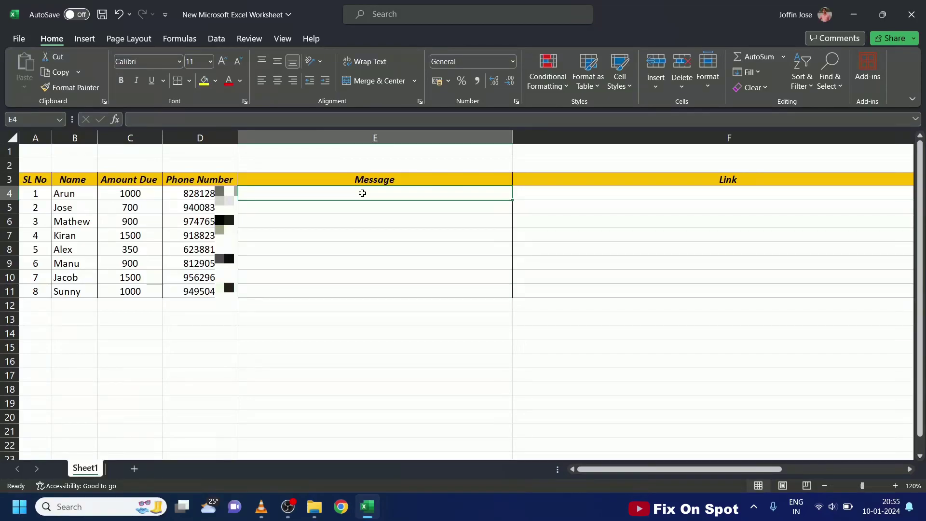
In E4, enter the formula ="Dear "&B4&", Rs "&C4&" is due .please pay immediately"
type("=")
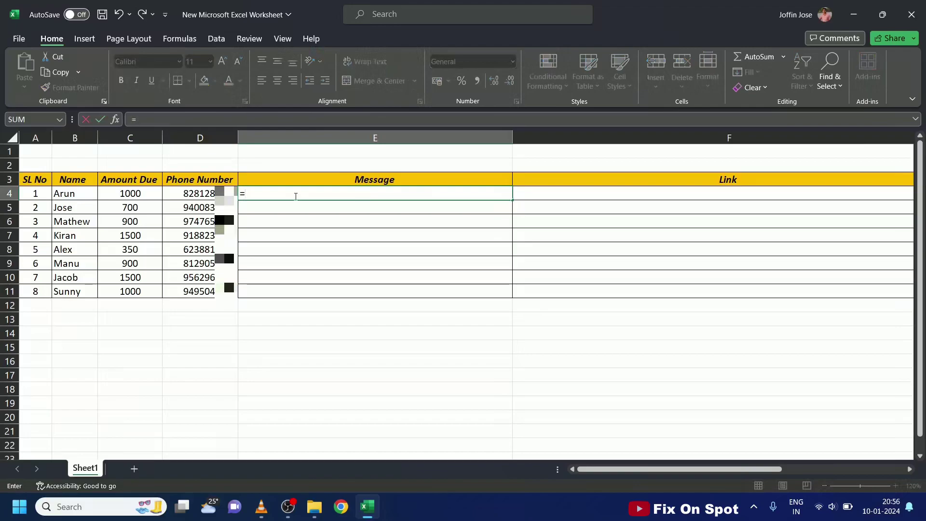
type("\"D")
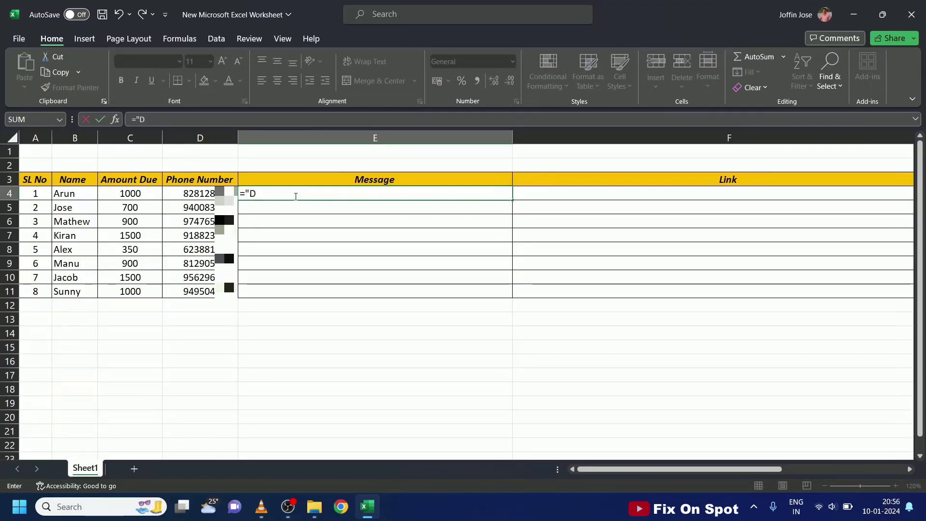
type("ear \"")
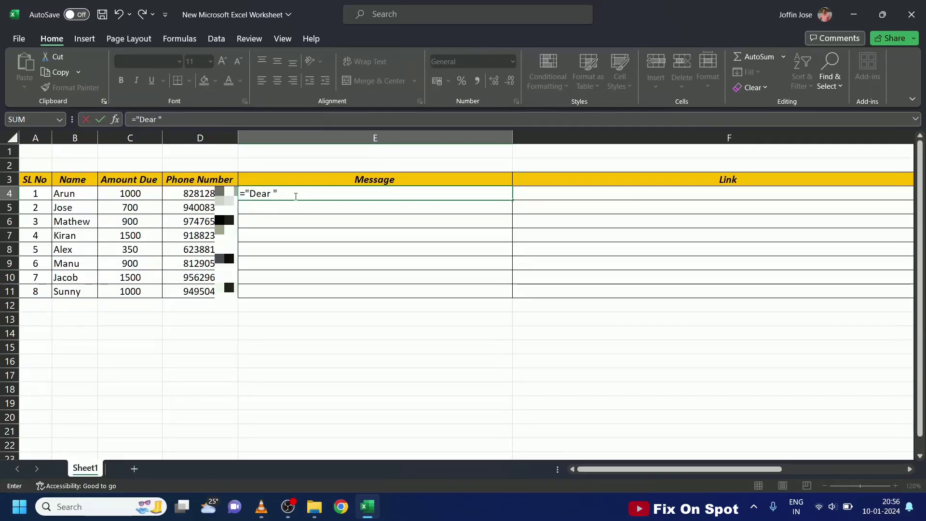
type("&")
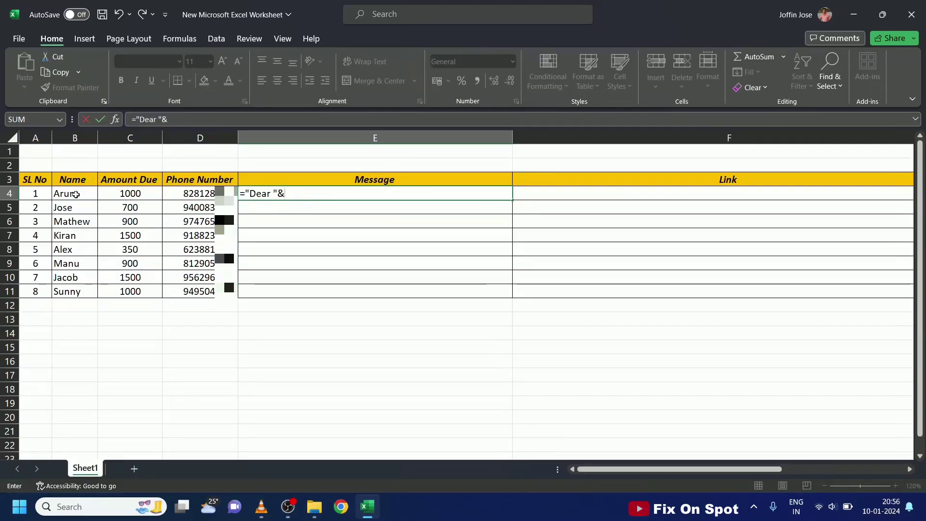
left_click(76, 194)
type("&")
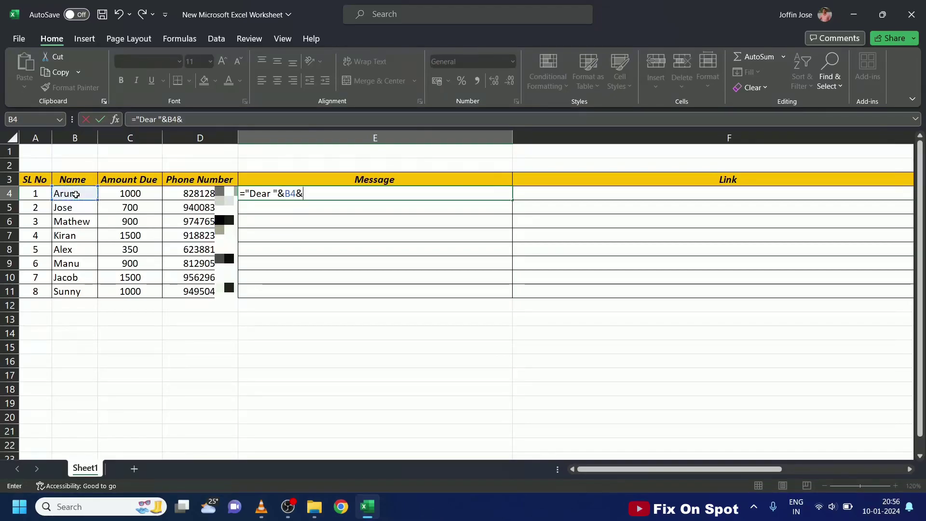
type("\", Rs")
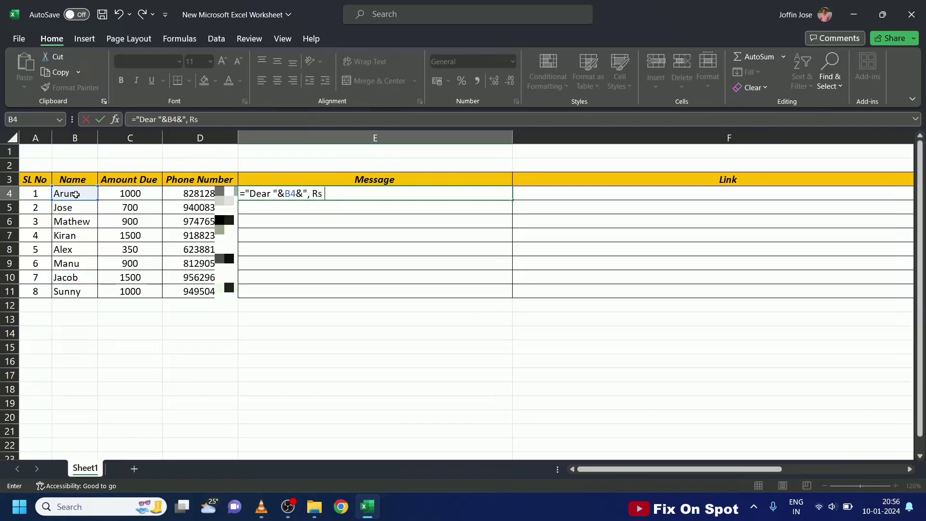
type(" \"")
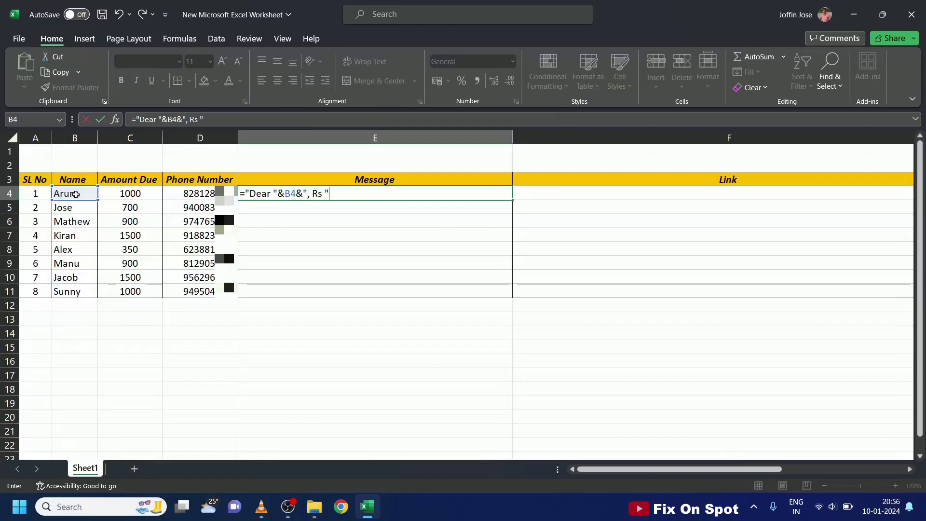
type("&")
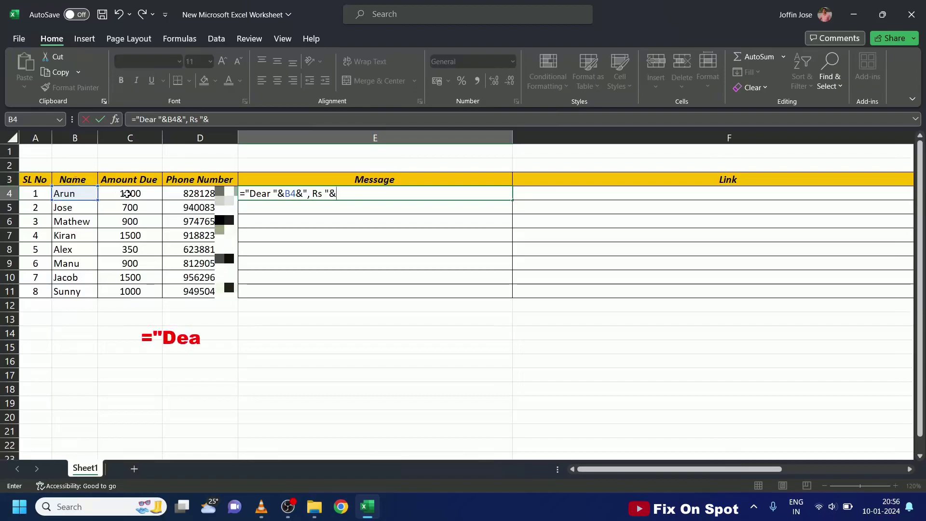
left_click(126, 193)
type("&")
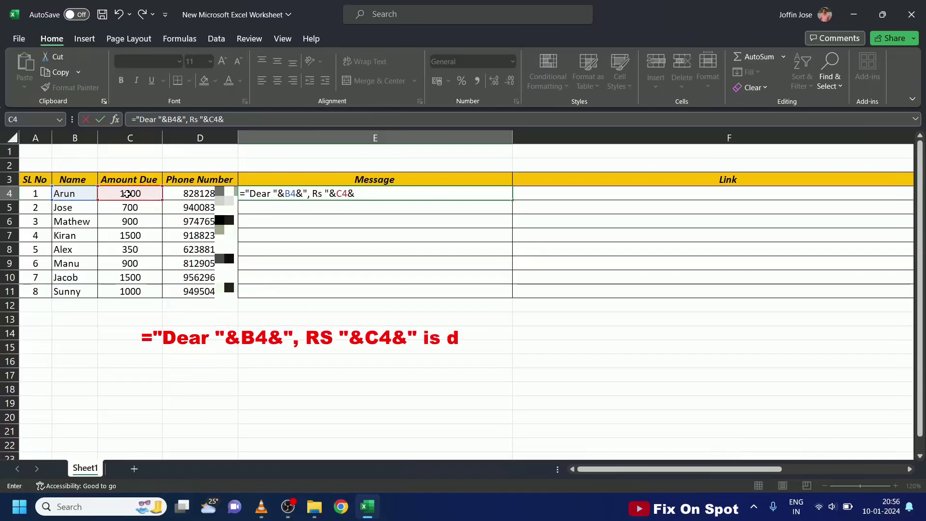
type("\" is due")
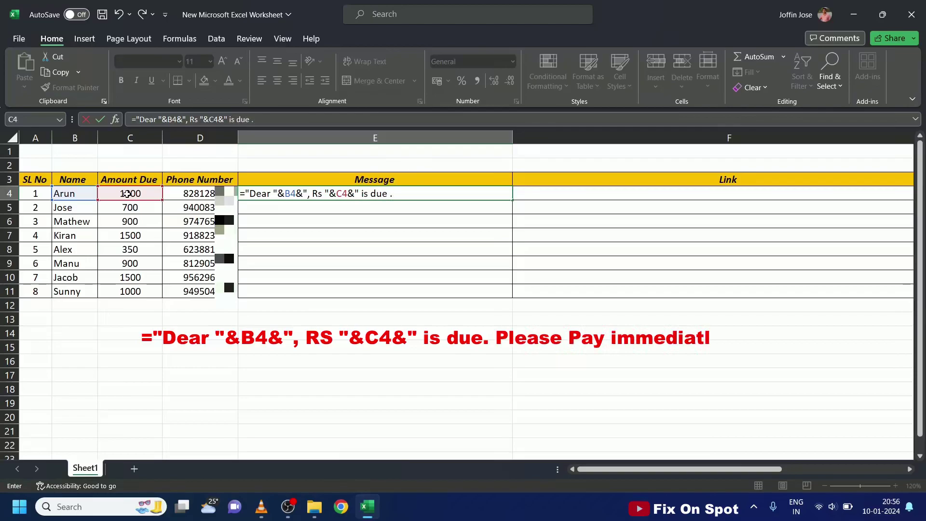
type(" .please pay ")
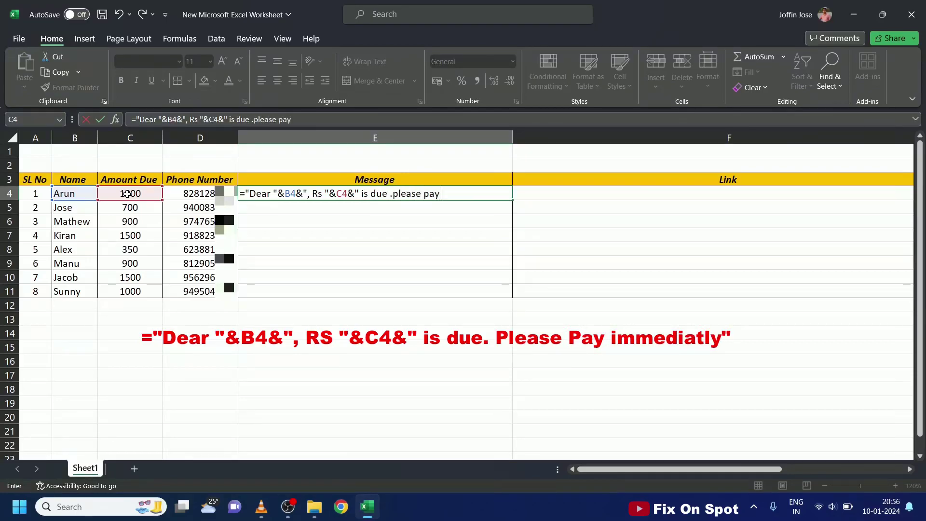
type("immediatly")
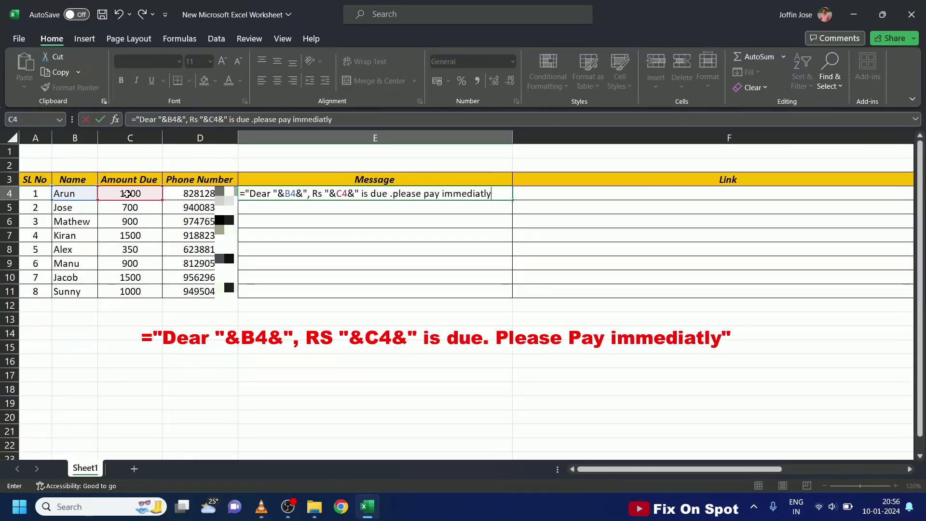
key("BackSpace")
key("BackSpace")
type("ely\"")
key("Return")
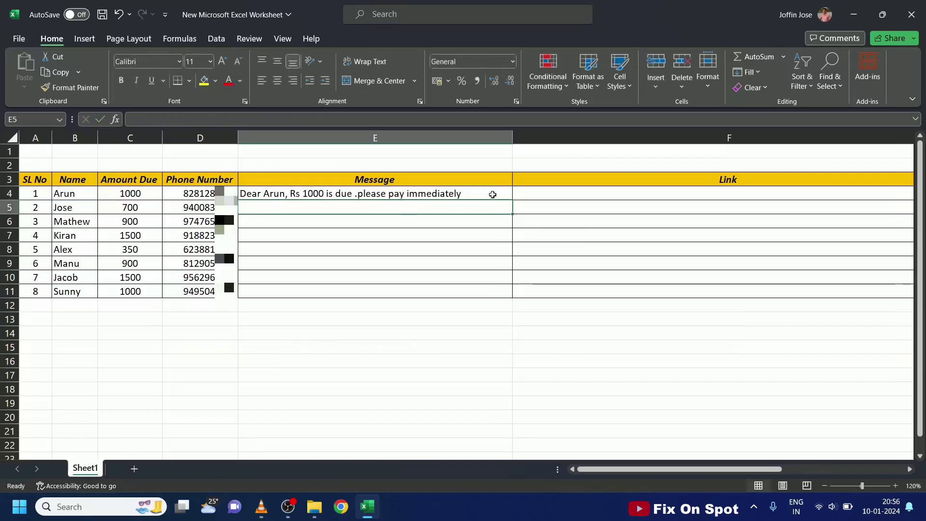
Fill E4's message formula down through E11
left_click(491, 193)
left_click_drag(511, 200, 511, 299)
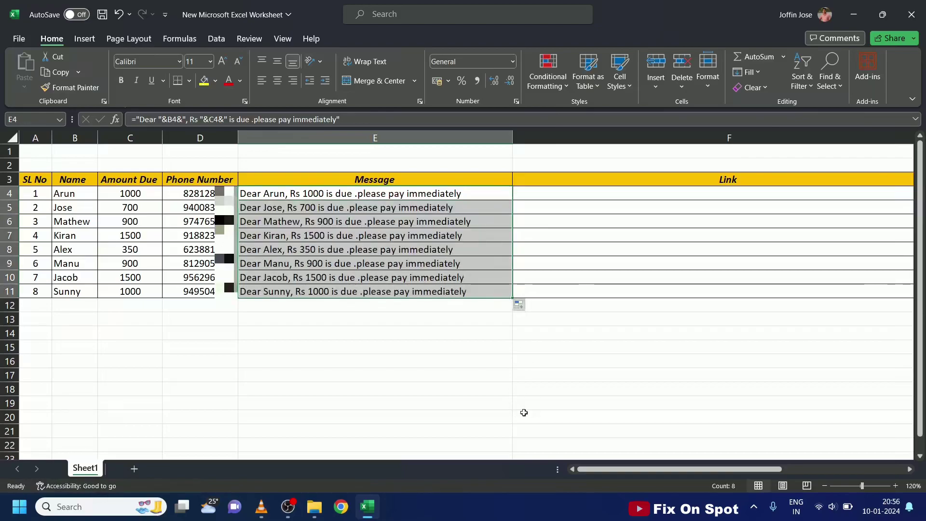
left_click(477, 357)
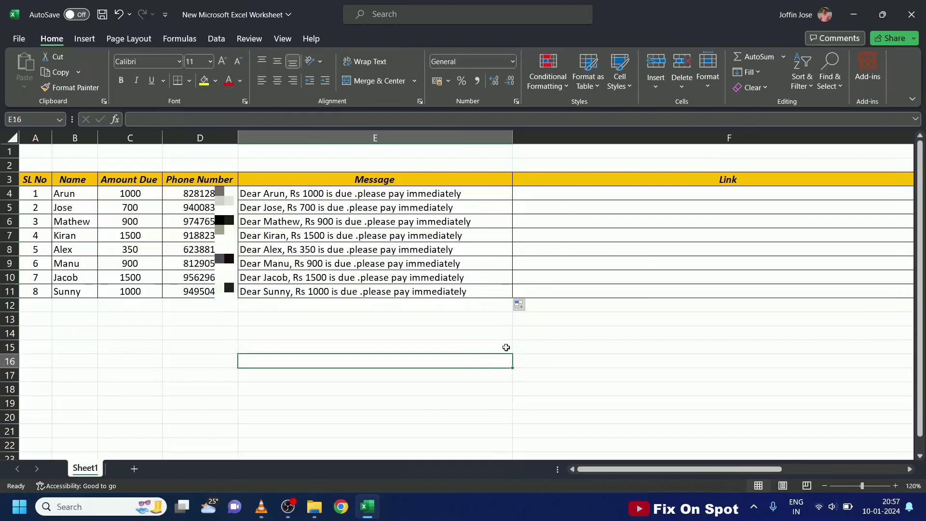
left_click(548, 192)
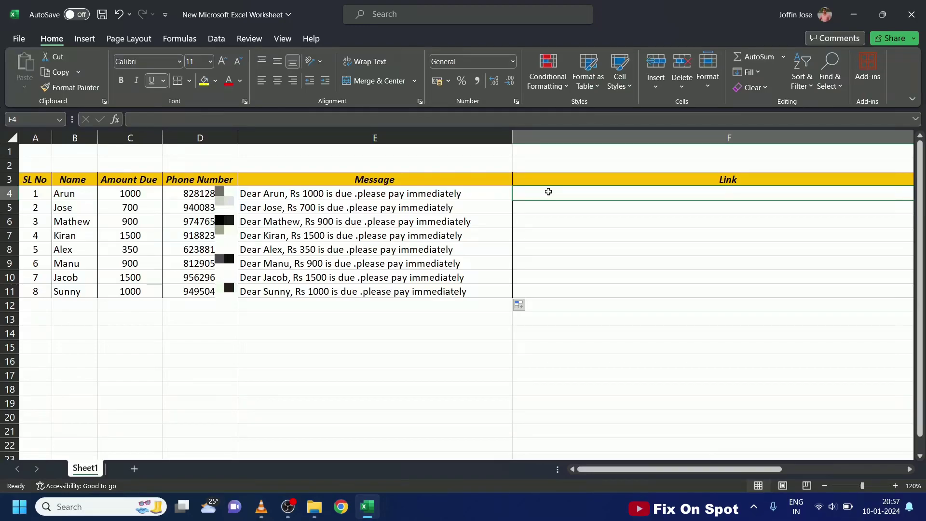
type("=hy")
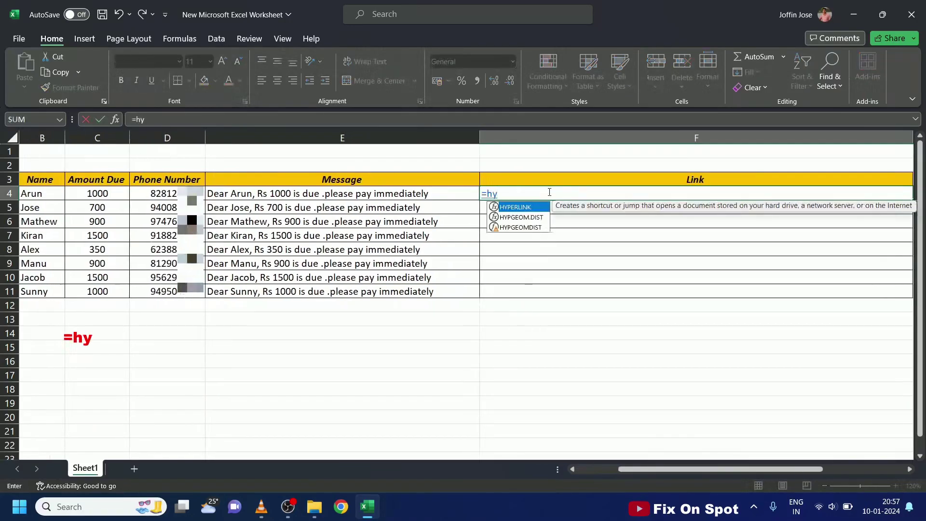
type("perlink(")
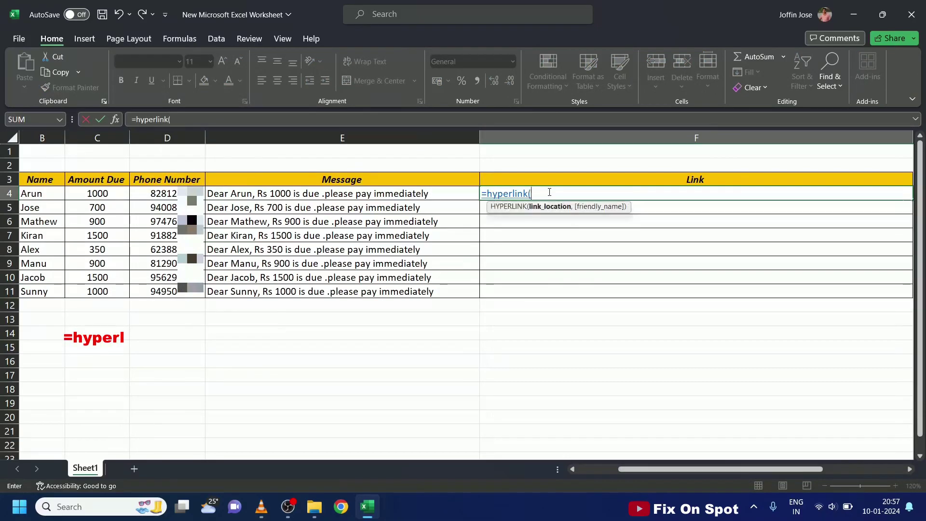
type("\"")
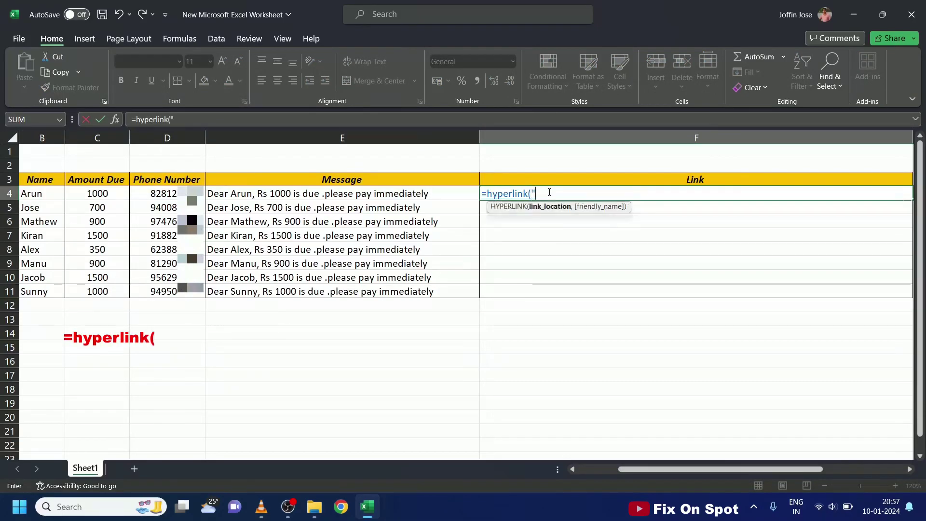
type("https:/")
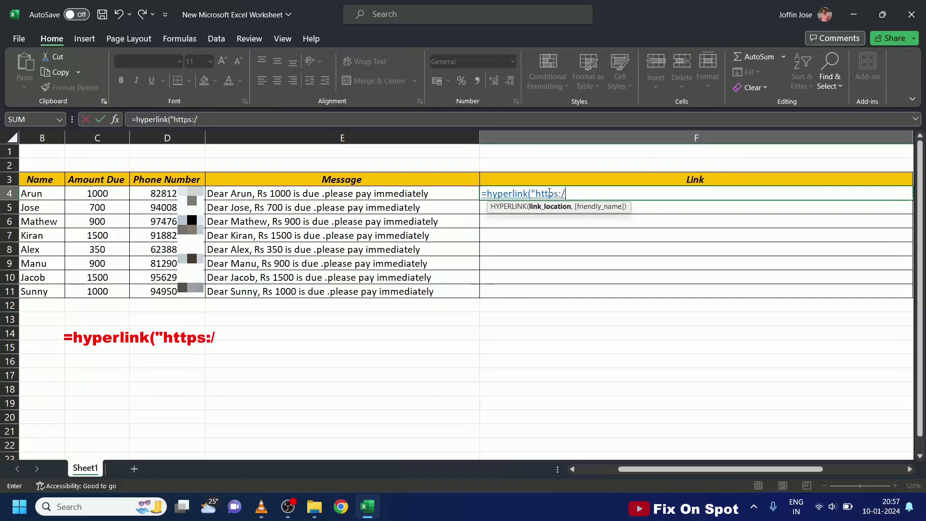
type("/web")
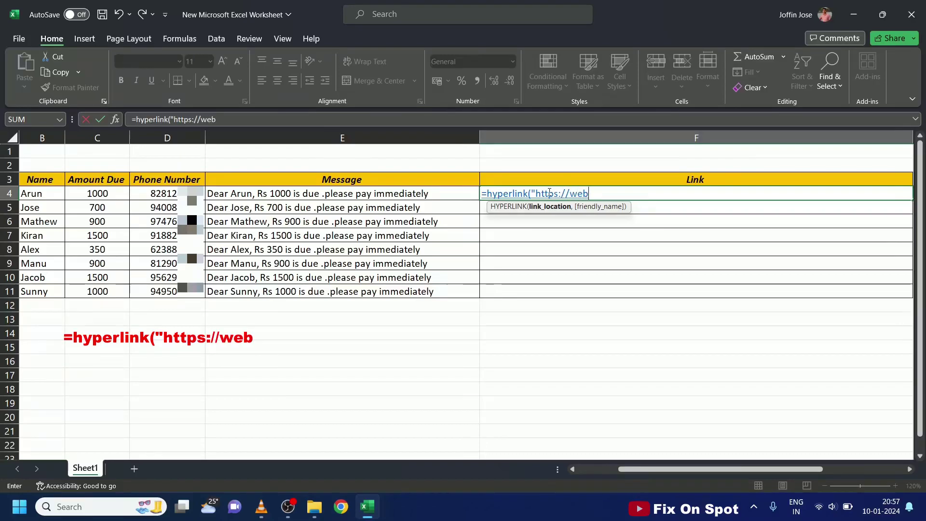
type(".whatsap")
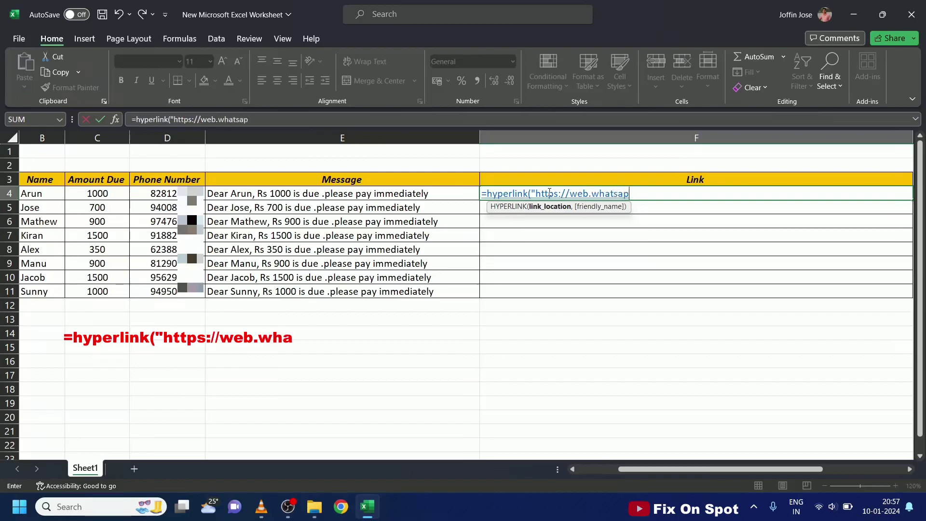
type("p.com")
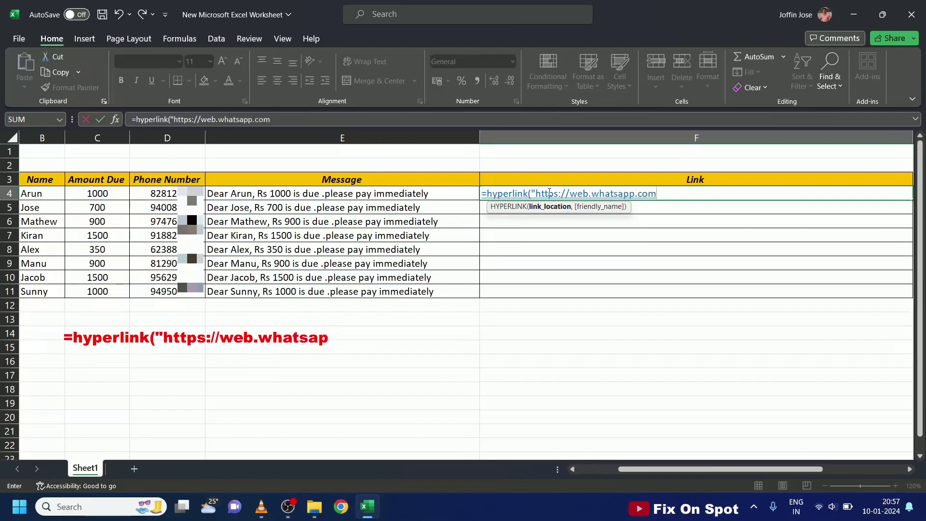
type("/")
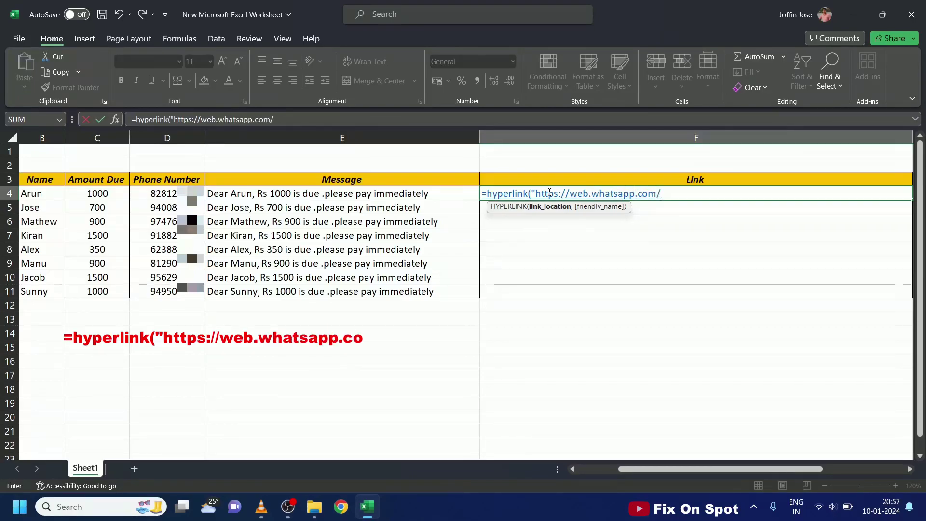
type("send?")
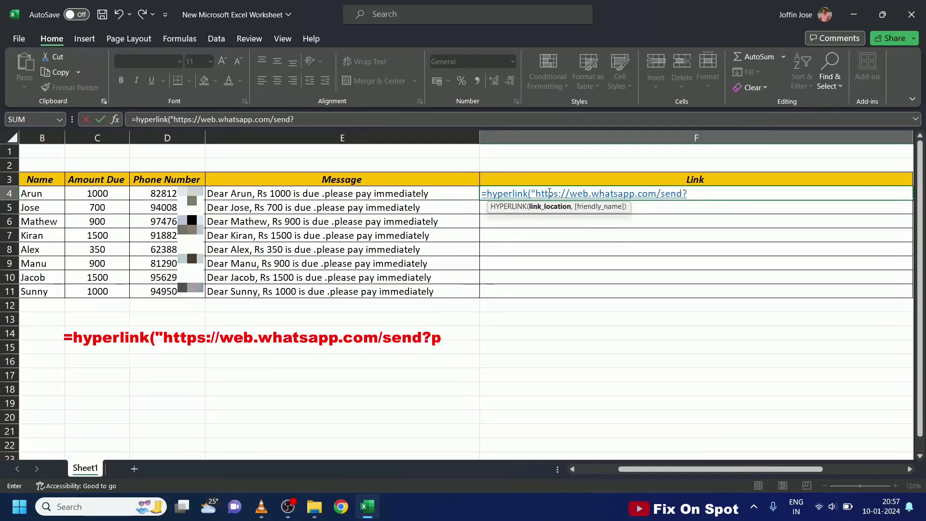
type("p")
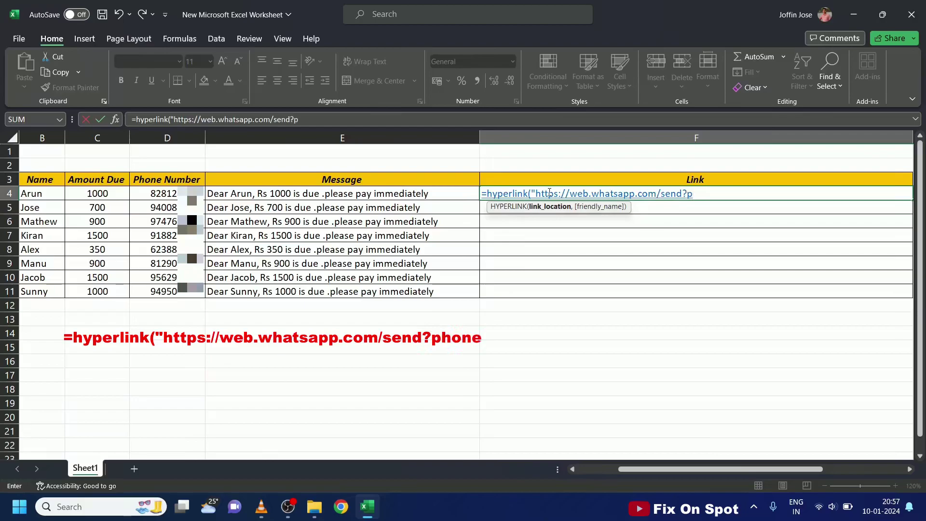
type("hone=")
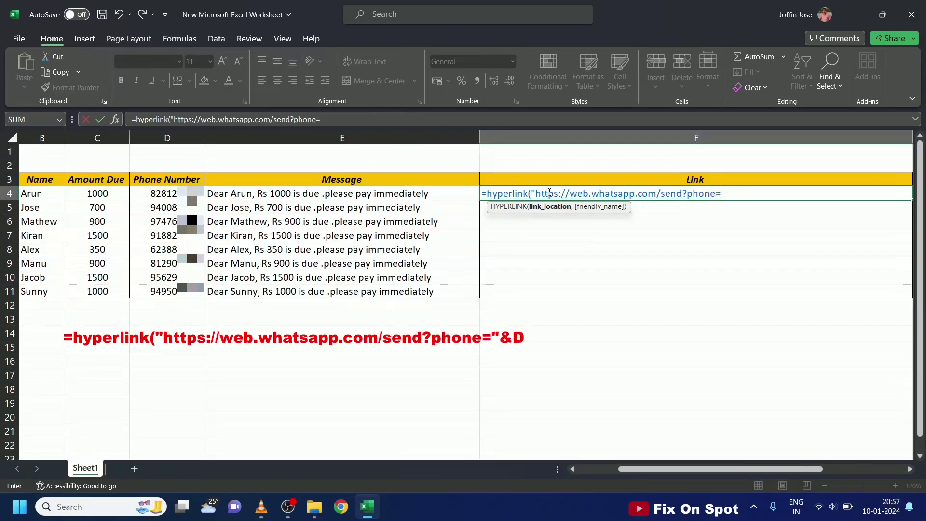
type("\"&")
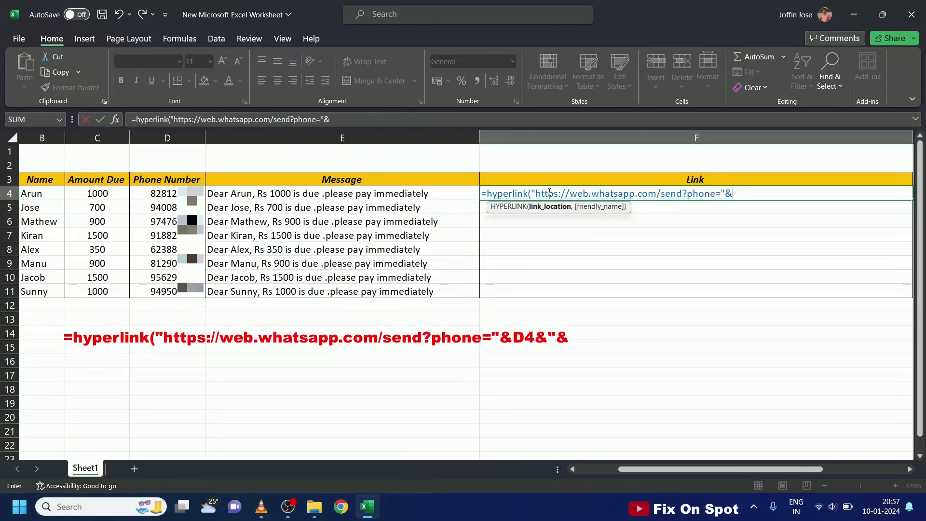
left_click(168, 197)
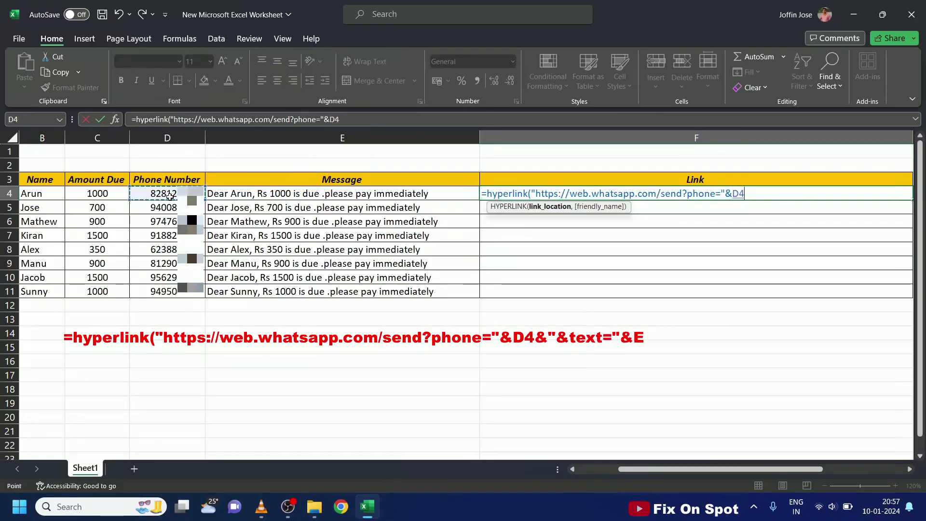
type("&\"&")
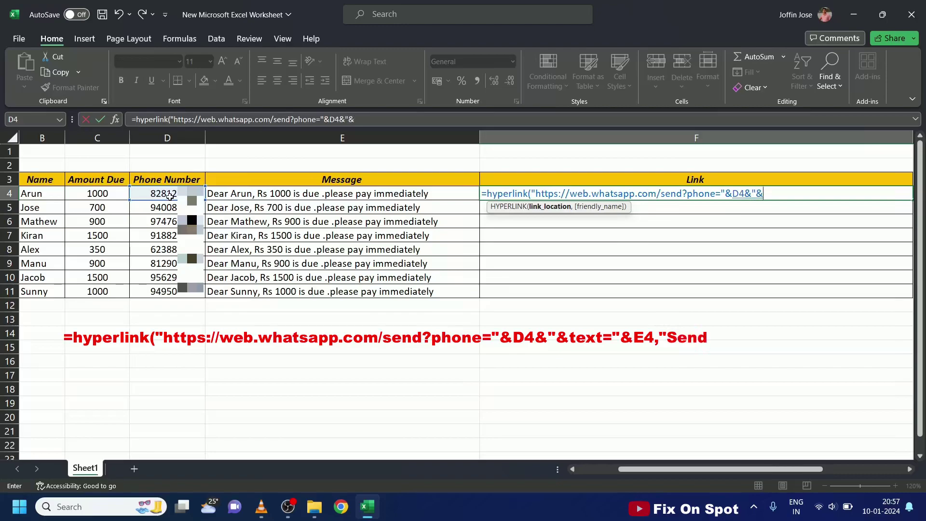
type("text")
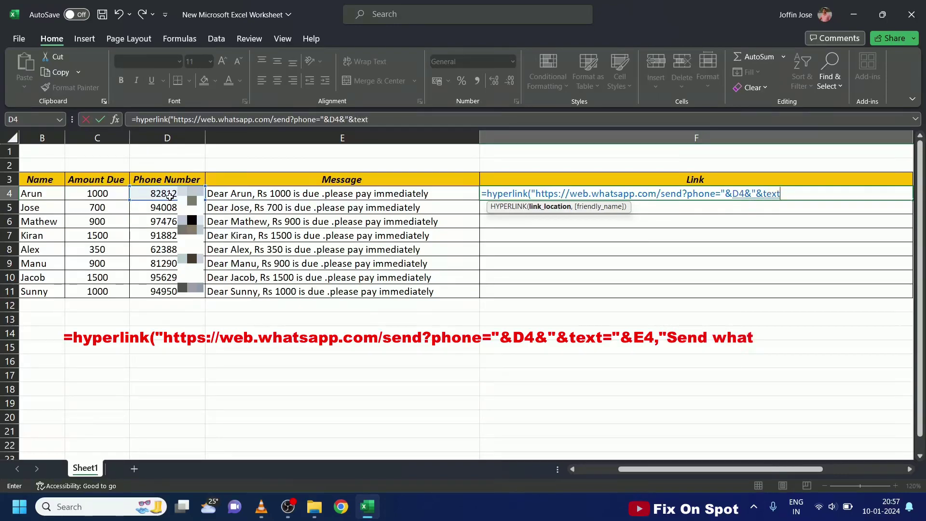
type("=\"")
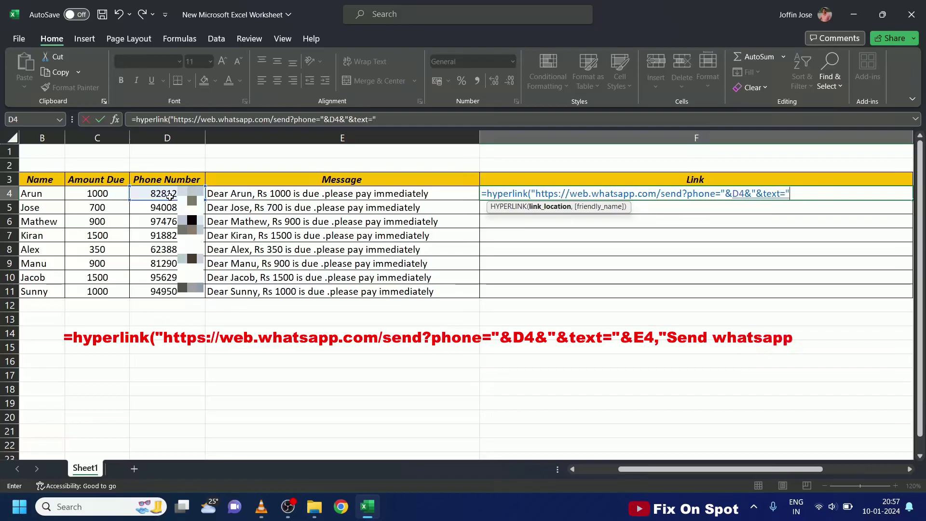
type("&")
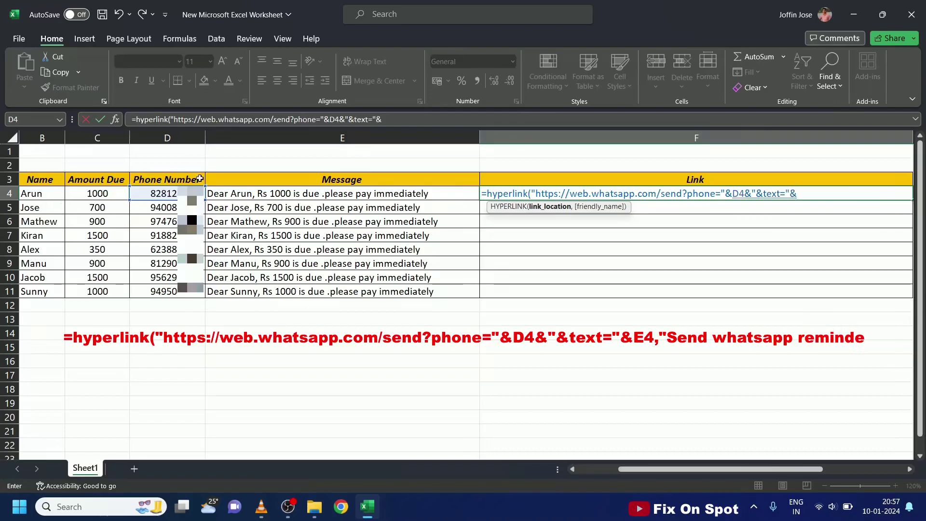
left_click(253, 192)
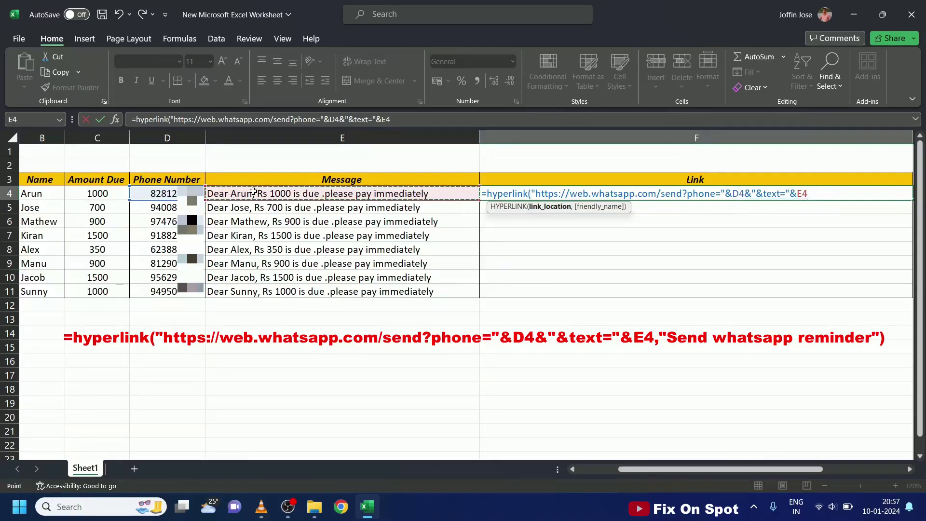
type(",\"")
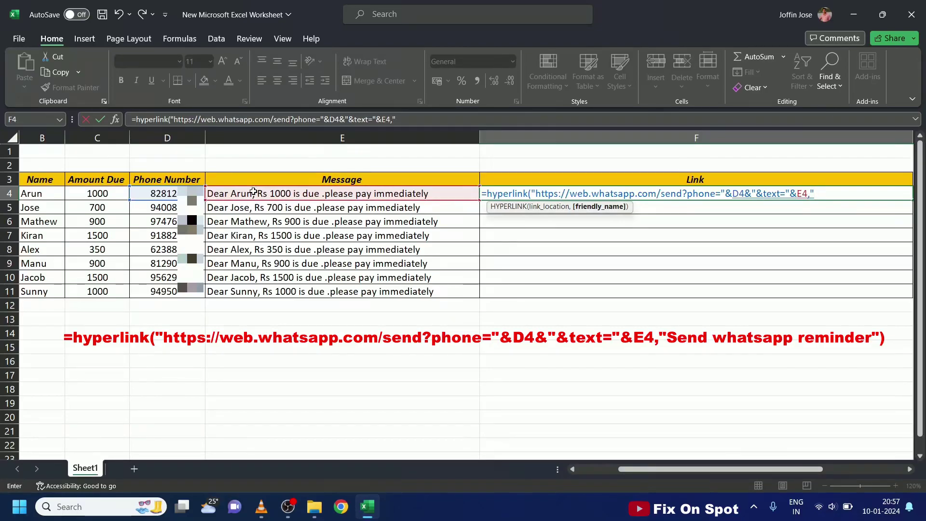
type("sen")
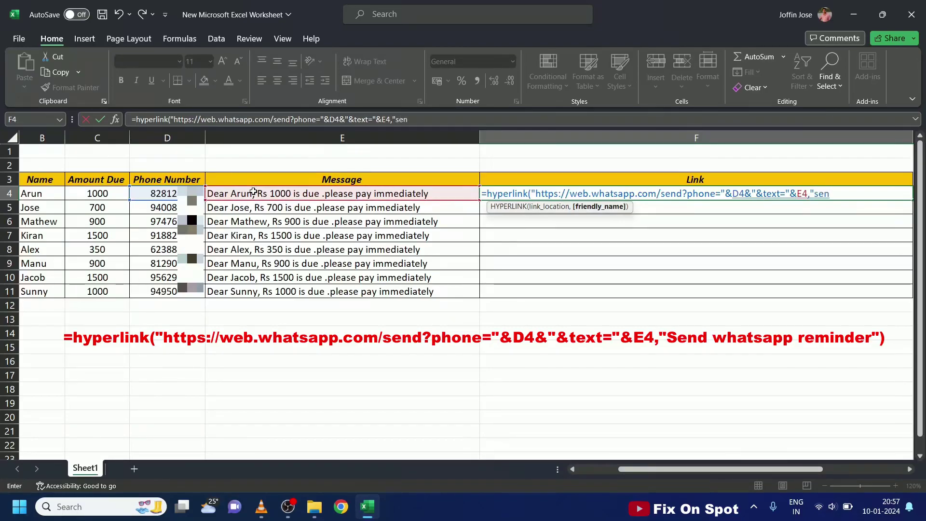
type("d whatsapp")
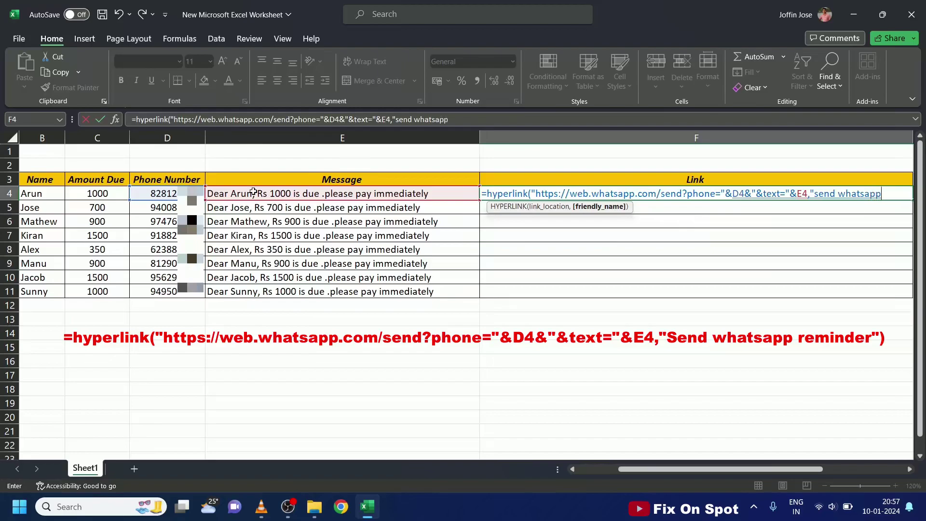
type(" remind")
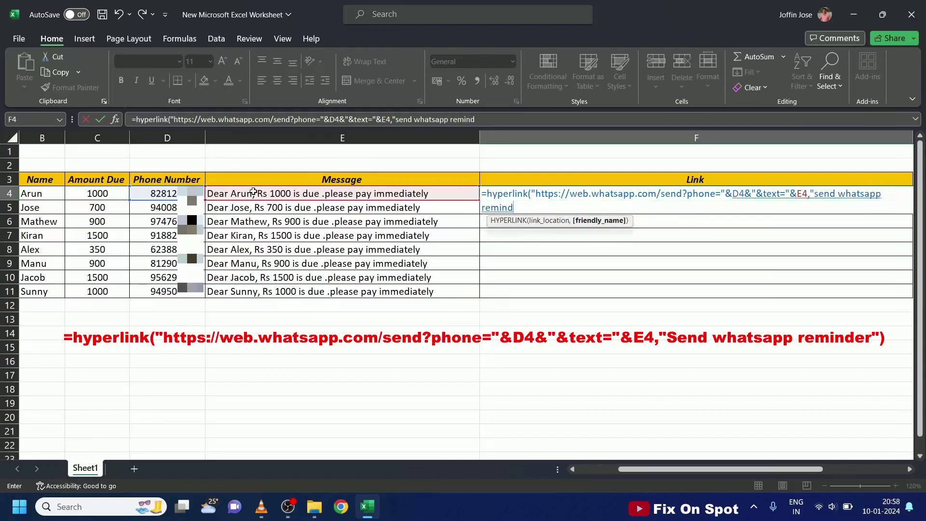
type("er\"")
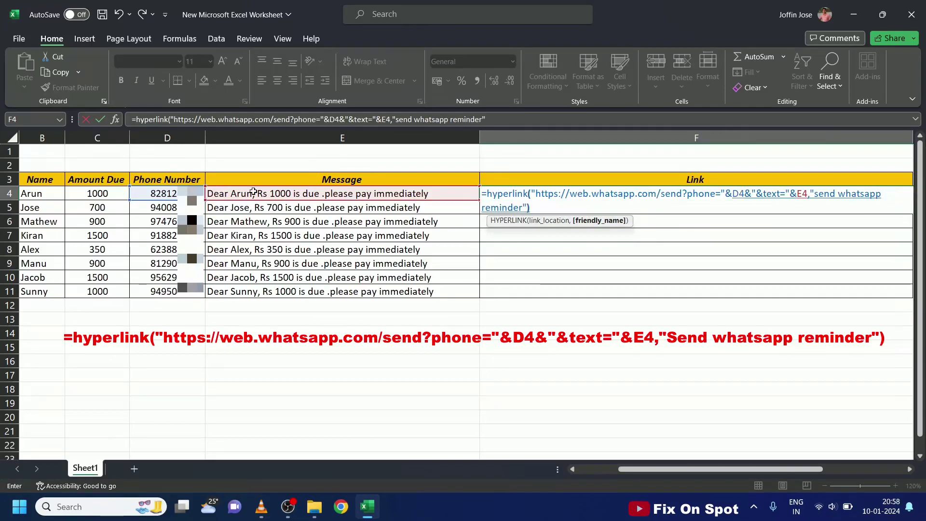
type(")")
key("Return")
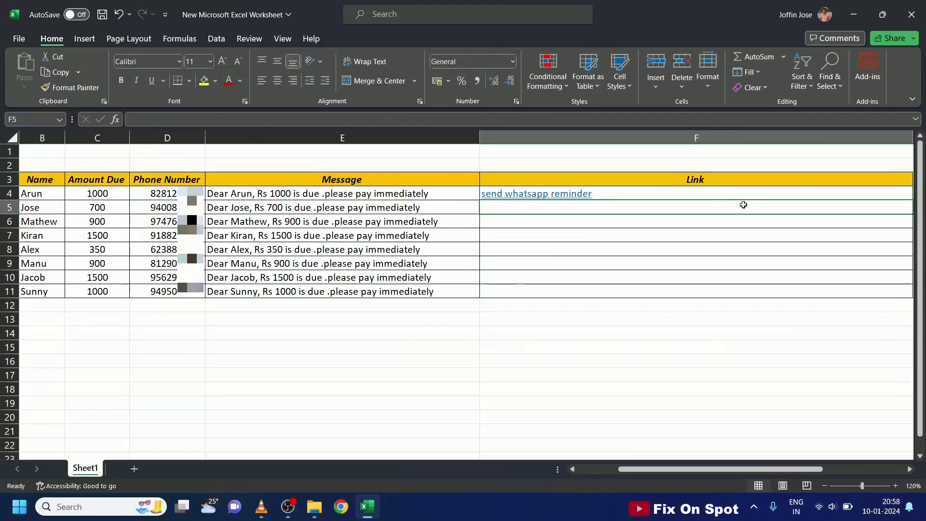
Copy F4's HYPERLINK formula down to F11, then test row 4's reminder link
left_click_drag(912, 137, 904, 137)
left_click_drag(892, 191, 904, 295)
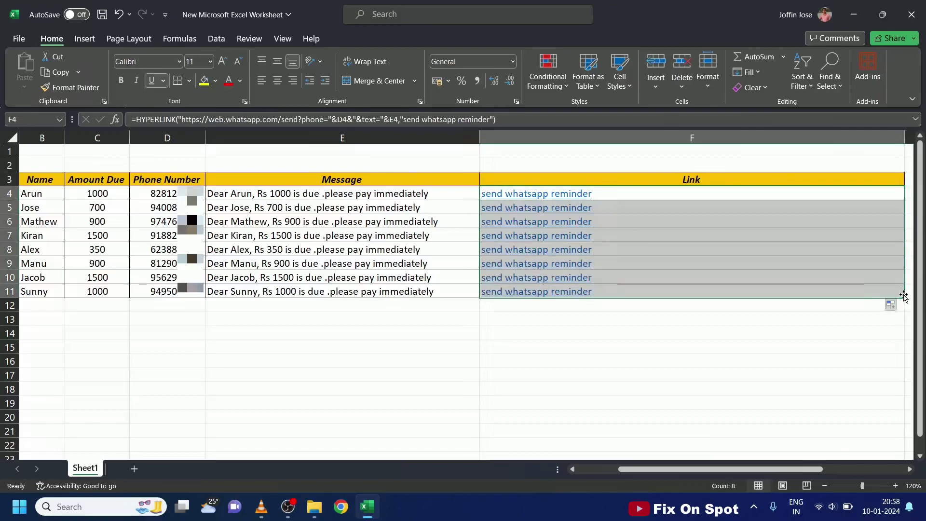
left_click(600, 305)
left_click_drag(684, 470, 643, 470)
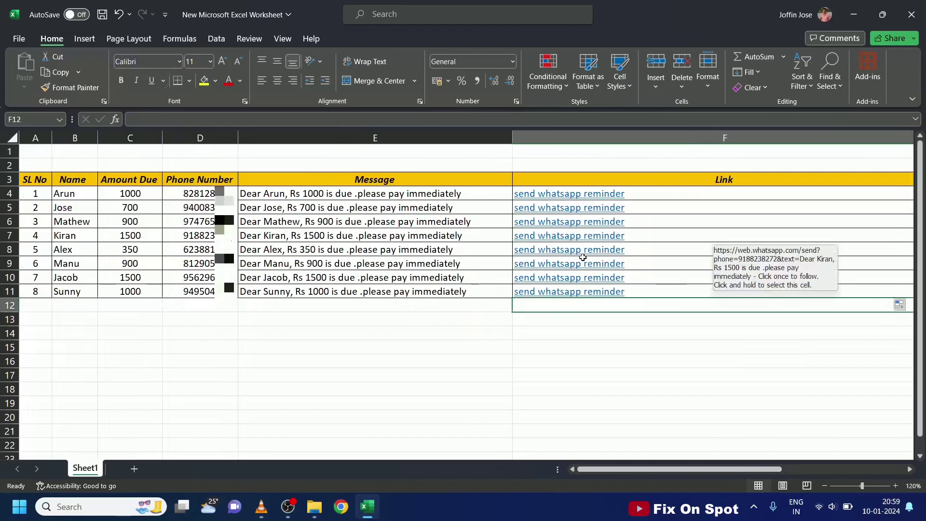
left_click(575, 199)
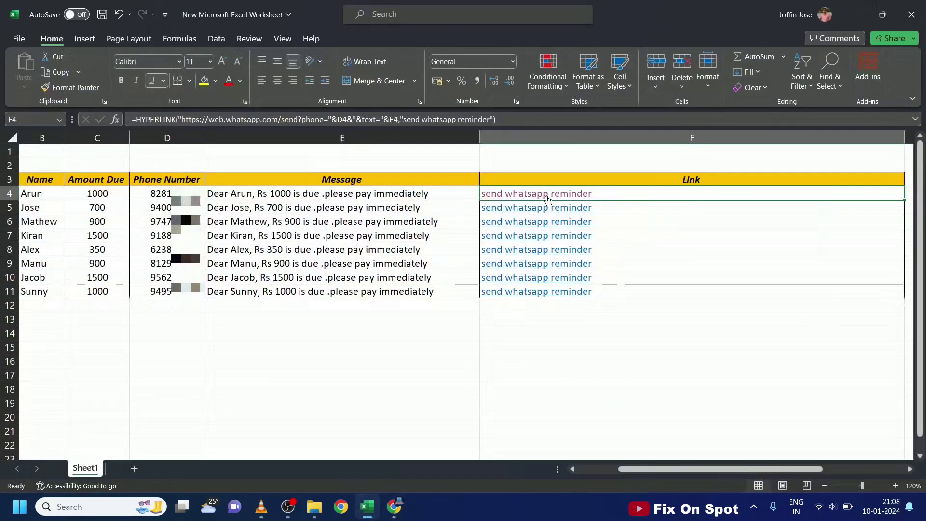
Send row 4's reminder in WhatsApp Web, then open and send row 11's Rs 1000 reminder
left_click(547, 199)
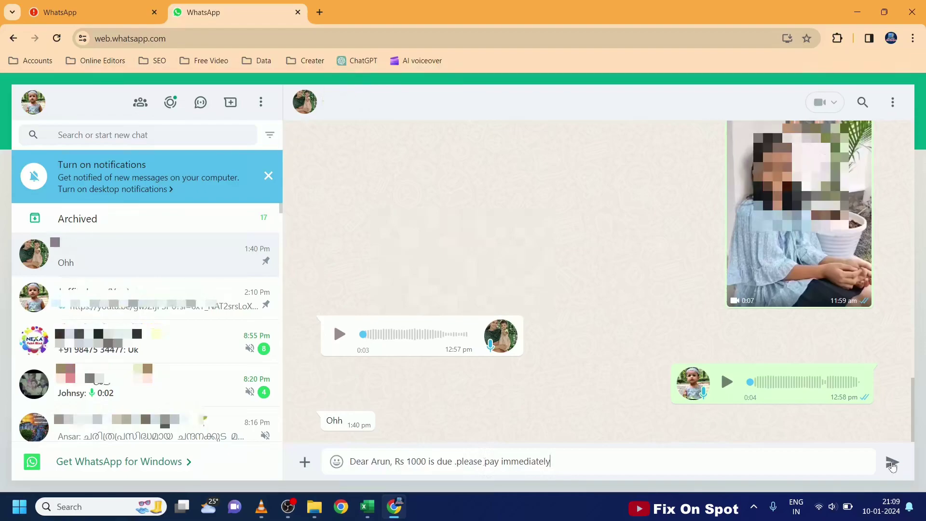
left_click(891, 463)
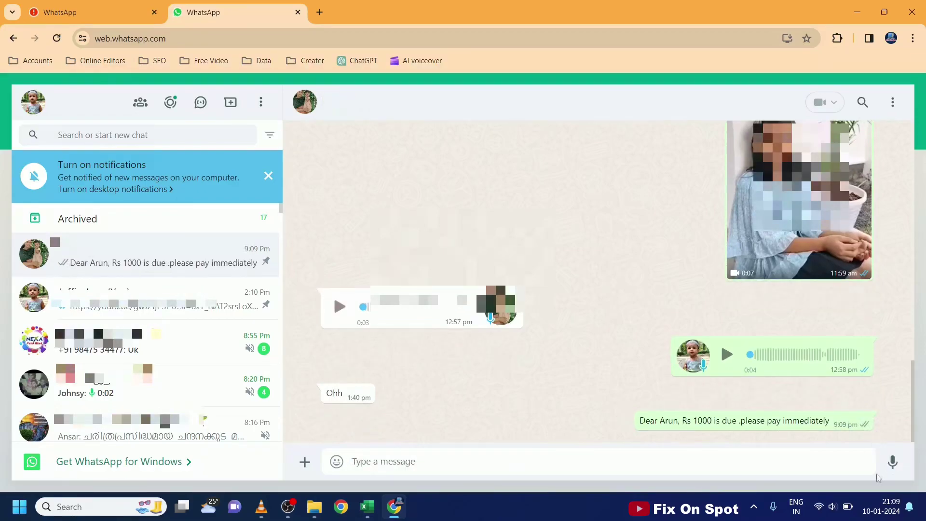
left_click(368, 504)
left_click(492, 291)
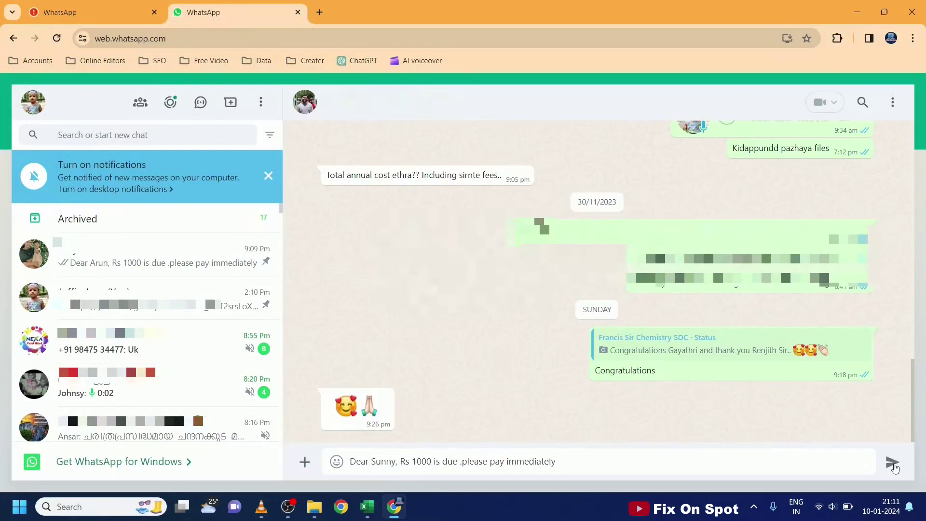
left_click(893, 462)
Switch back to Excel and open F9's Rs 900 reminder link
key("alt+Tab")
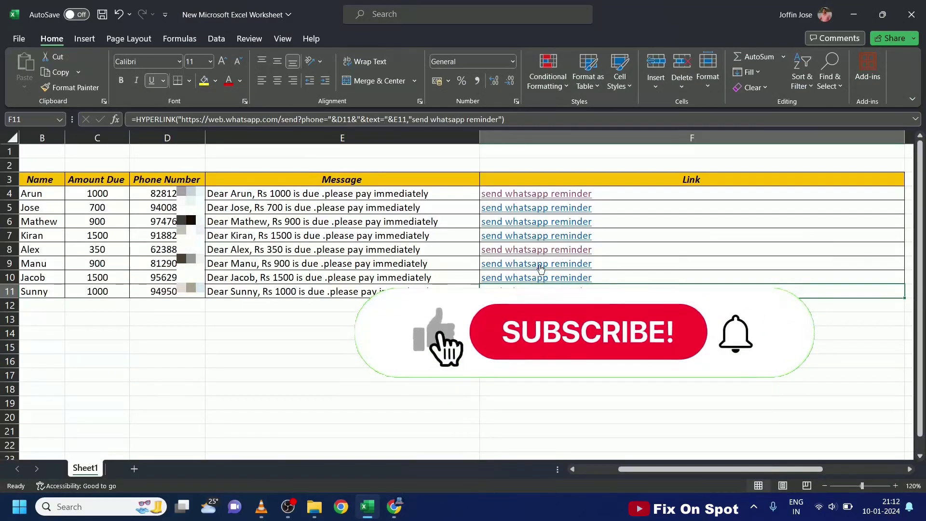
left_click(538, 265)
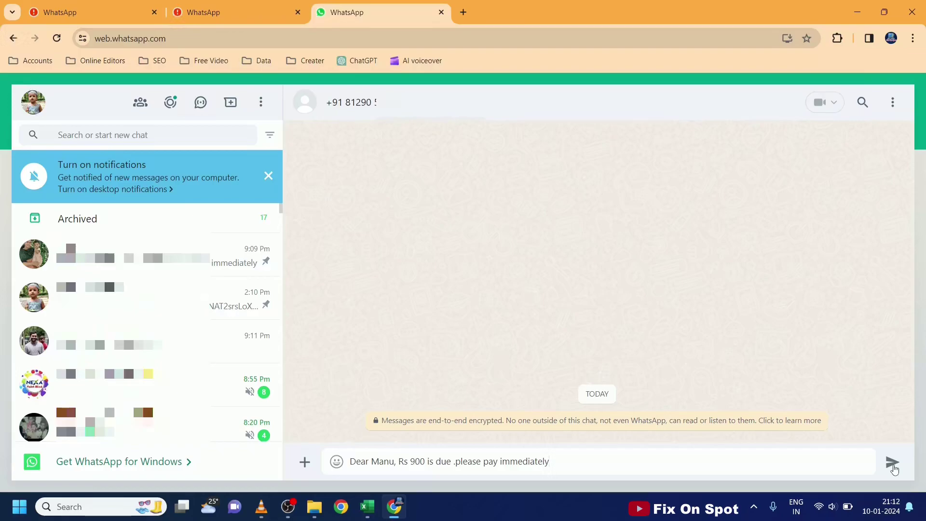
Send row 9's prefilled Rs 900 dues reminder in WhatsApp Web
left_click(893, 463)
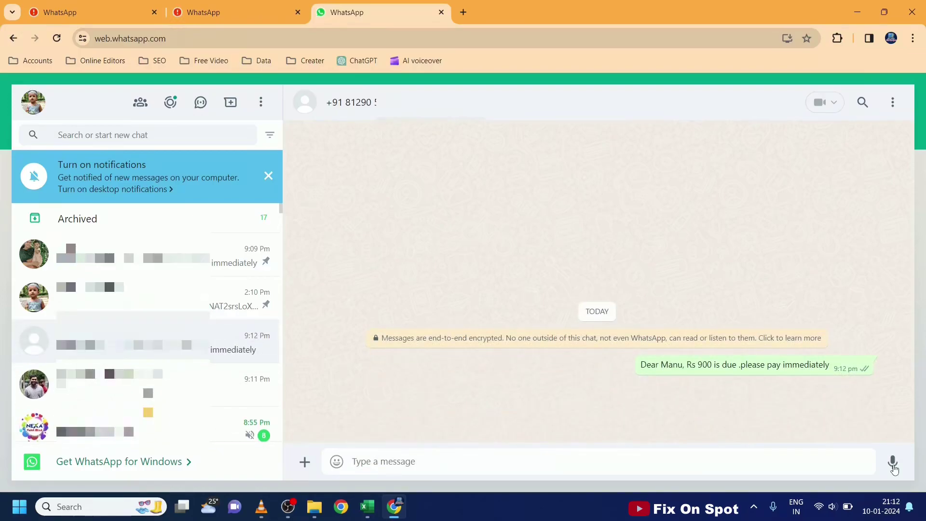